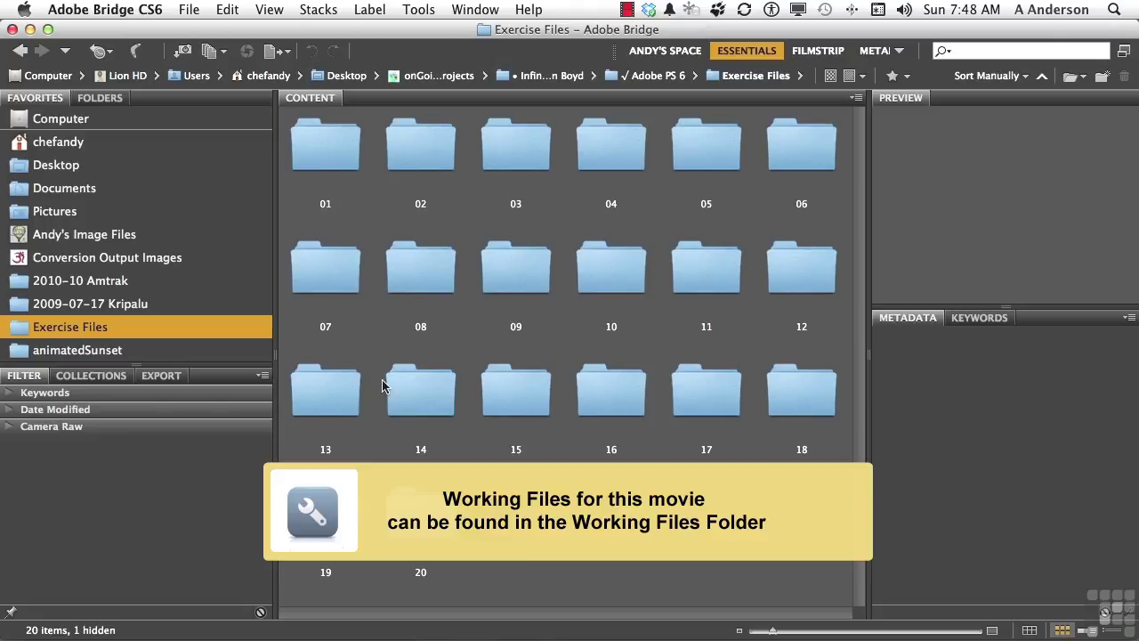
Open LayerStyles101.psd from exercise folder 11 in Bridge into Photoshop
double_click(707, 272)
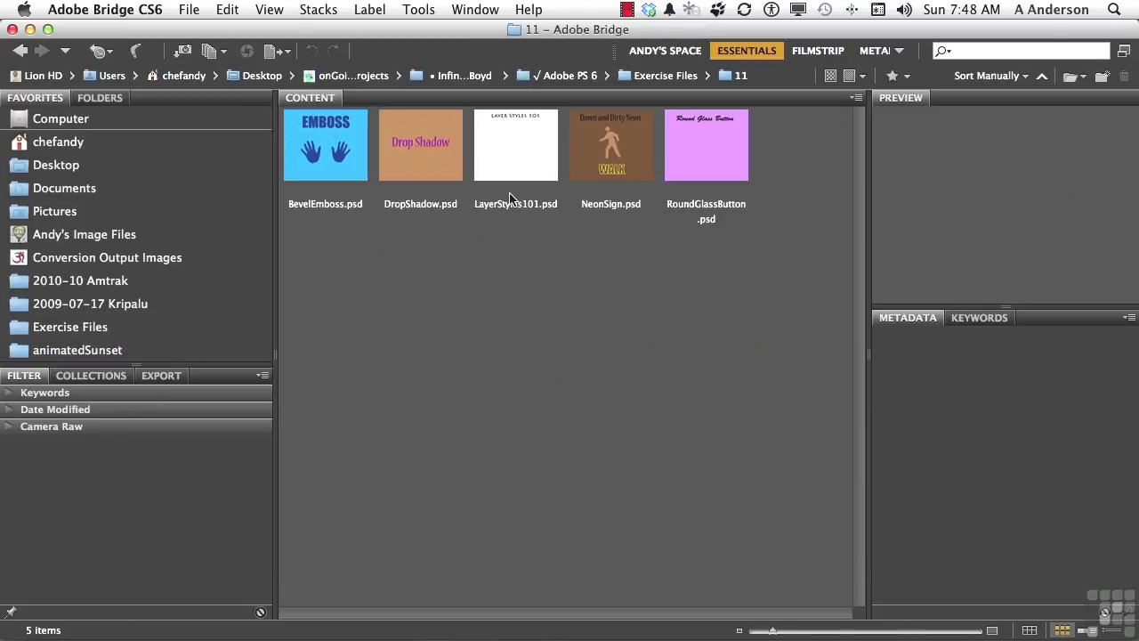
double_click(514, 145)
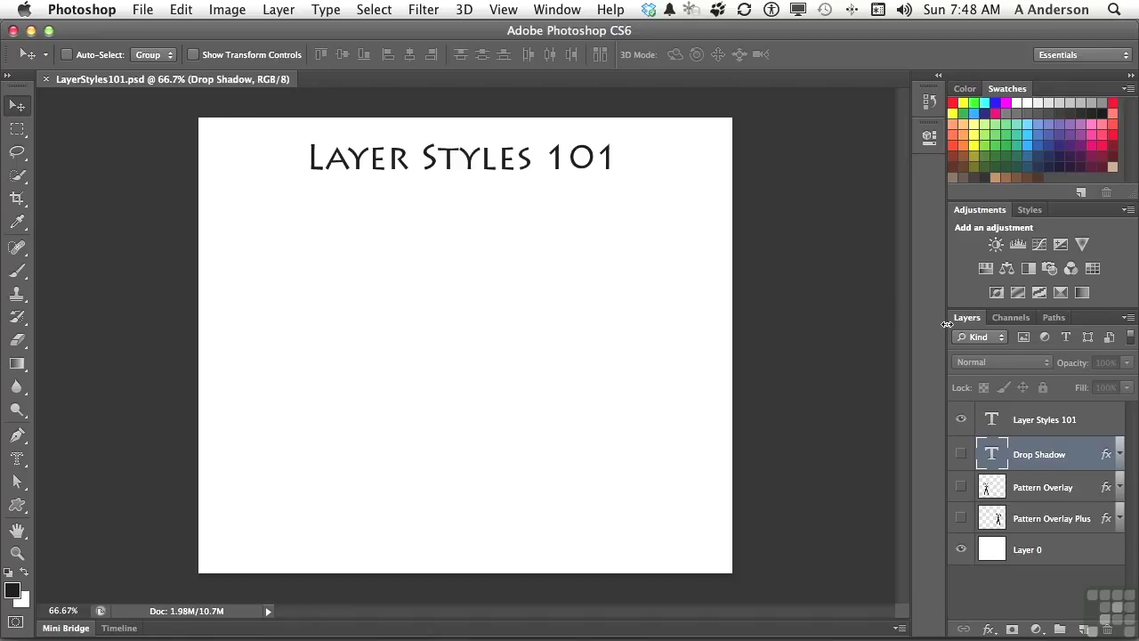
Float the Layers panel beside the document and stretch it to show all five layers
drag(967, 317, 716, 96)
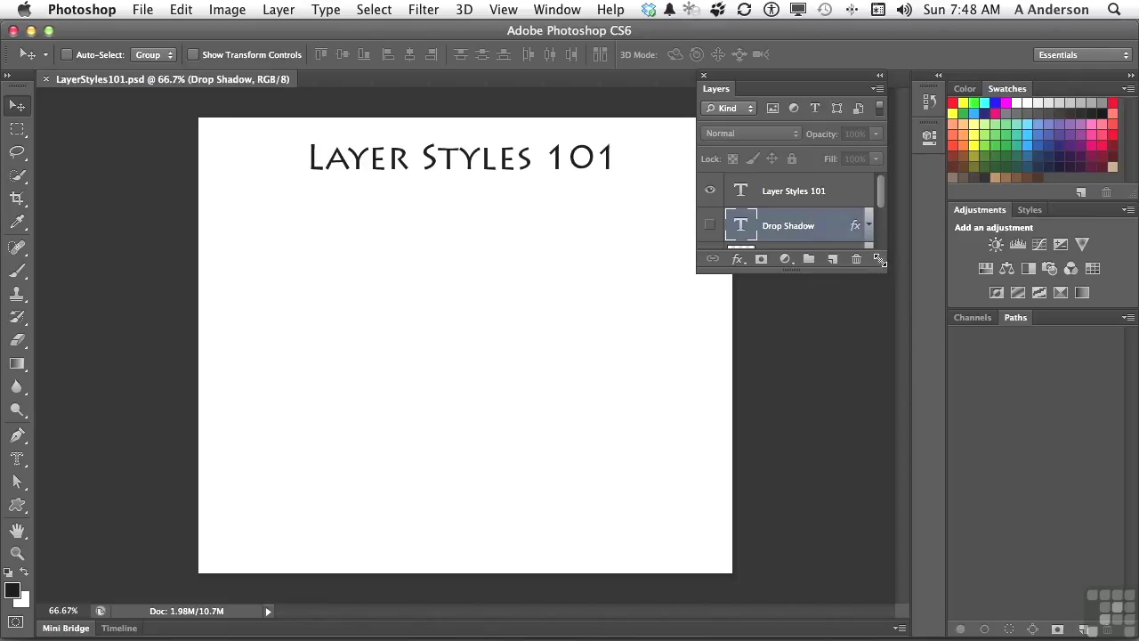
drag(883, 265, 838, 472)
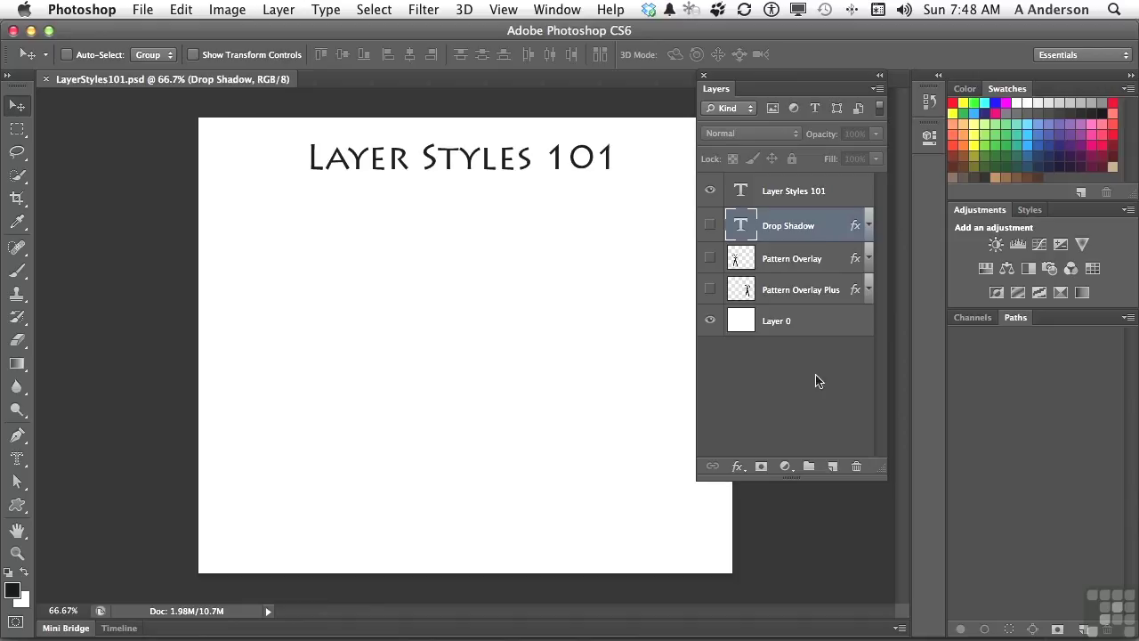
Make the Drop Shadow layer visible so the red shadowed text appears
click(710, 226)
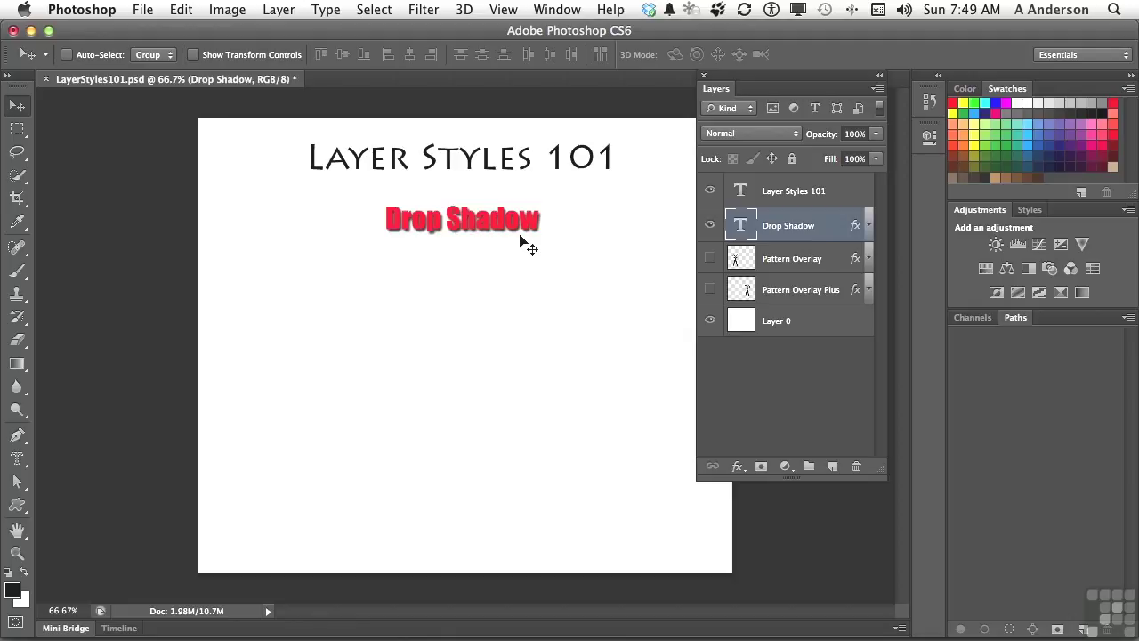
click(182, 9)
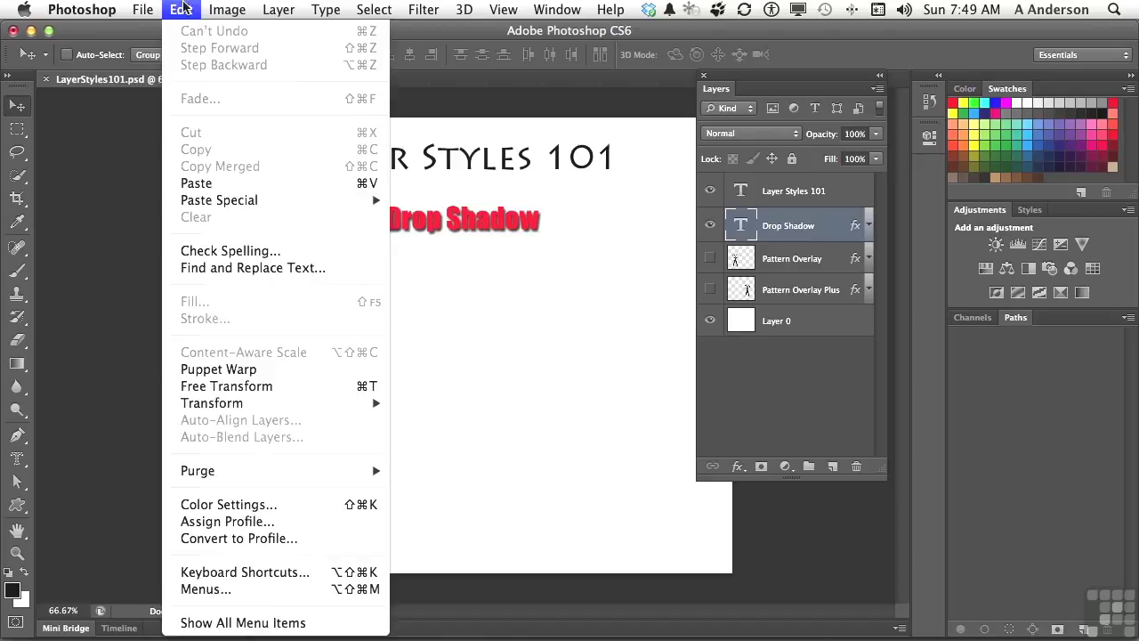
Free Transform the red Drop Shadow text up to about 209% and commit
click(282, 385)
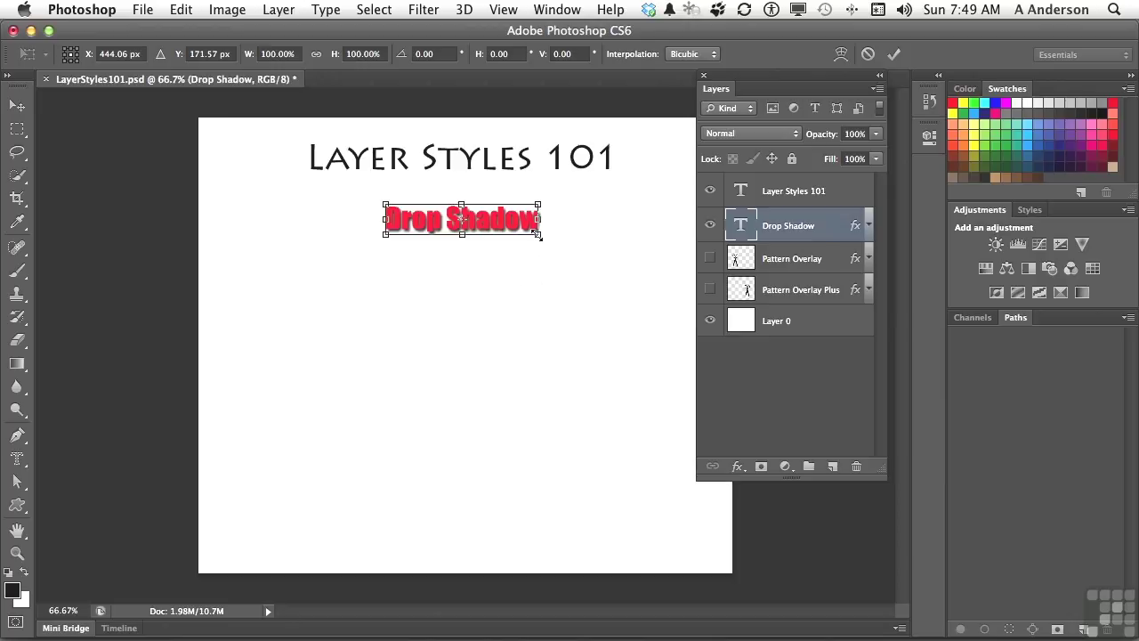
drag(538, 235, 615, 292)
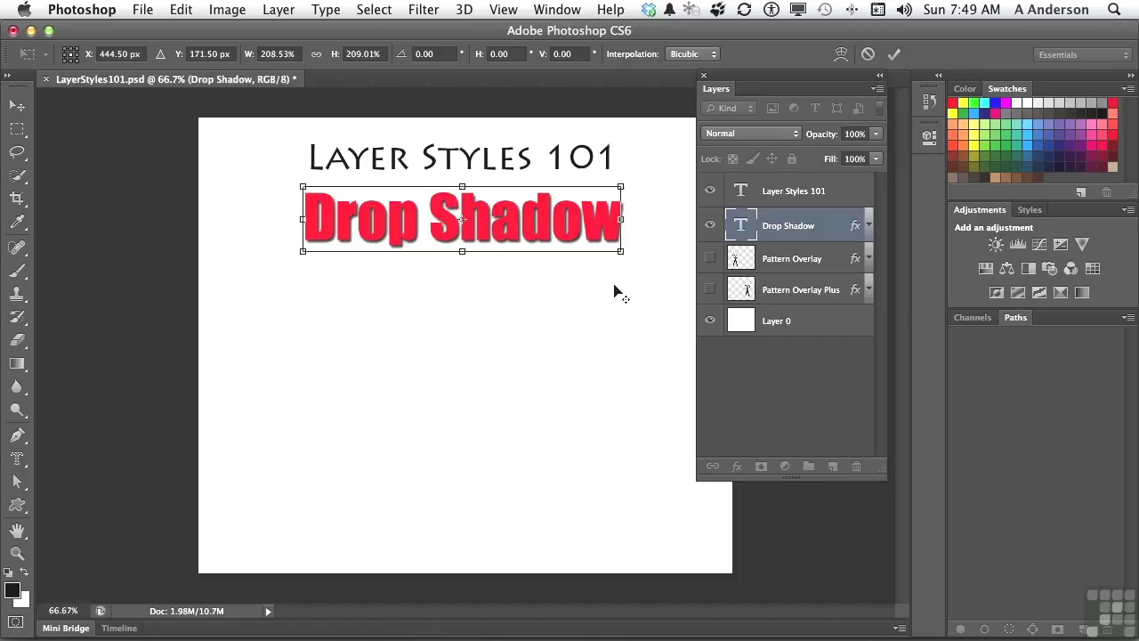
double_click(598, 230)
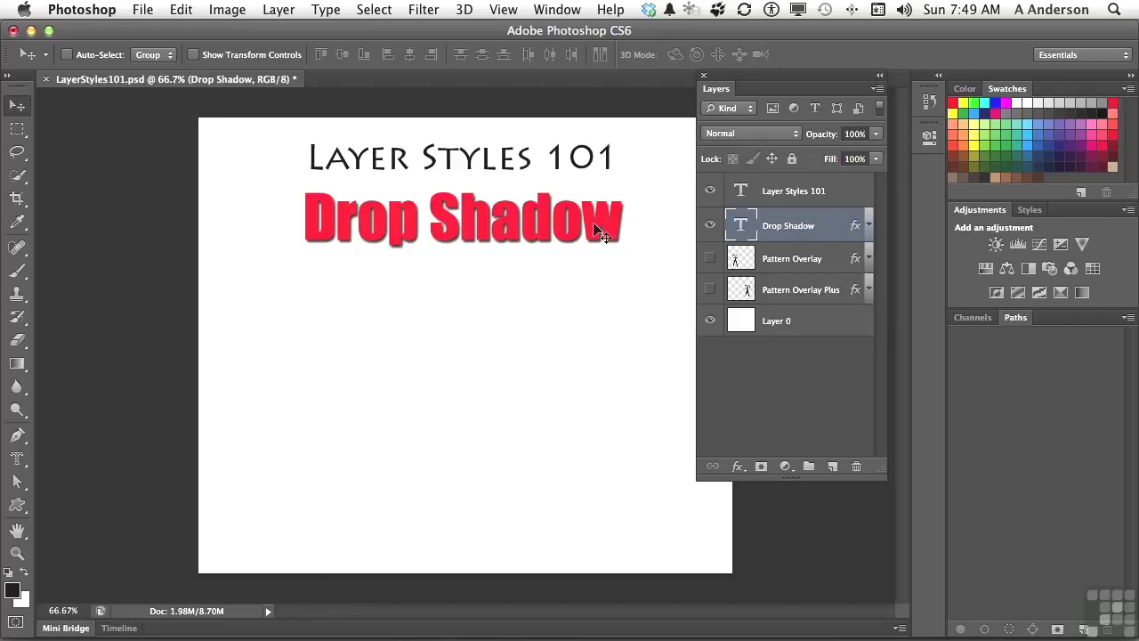
Select the Custom Shape tool with the lightning-bolt shape
click(18, 506)
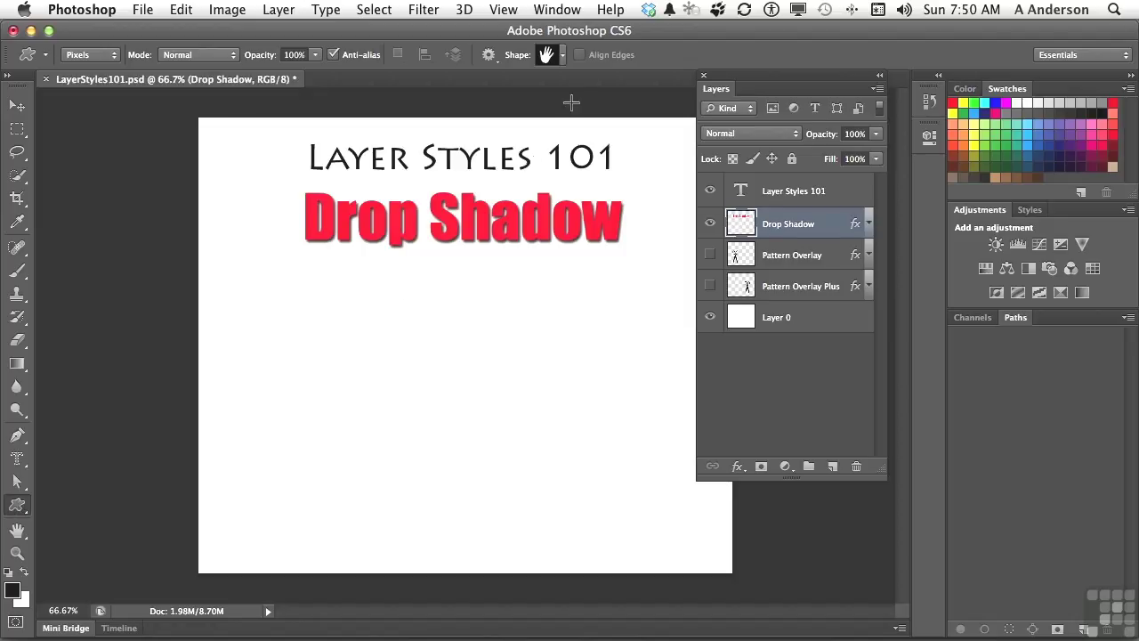
click(562, 55)
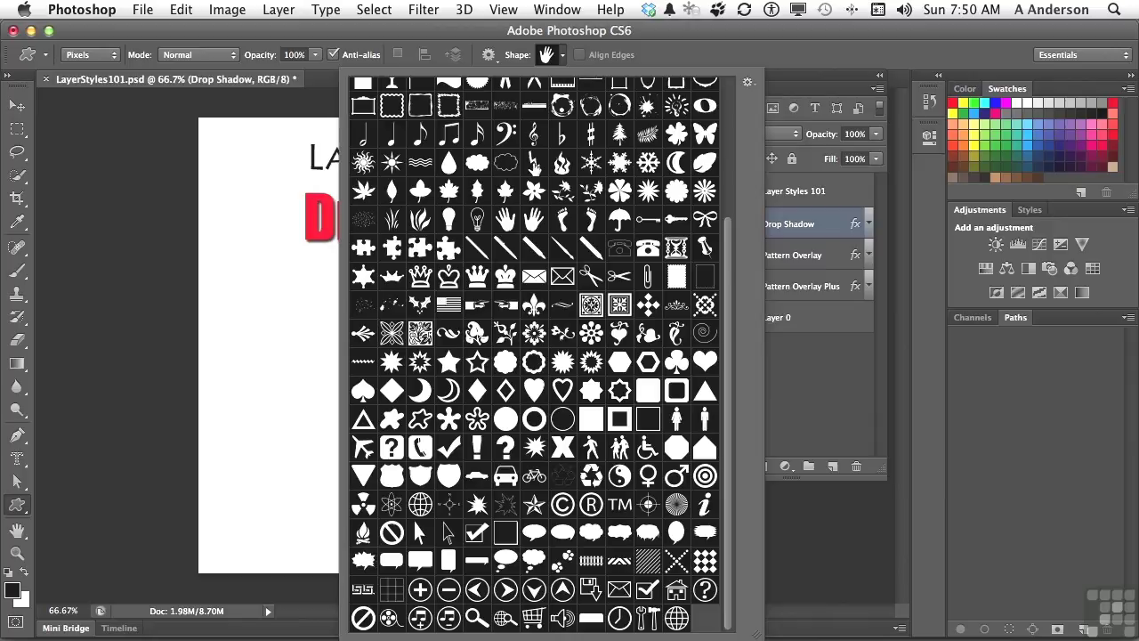
click(533, 163)
Set the foreground to red #e01919, draw a test lightning bolt below the text, then undo it
click(11, 591)
click(10, 591)
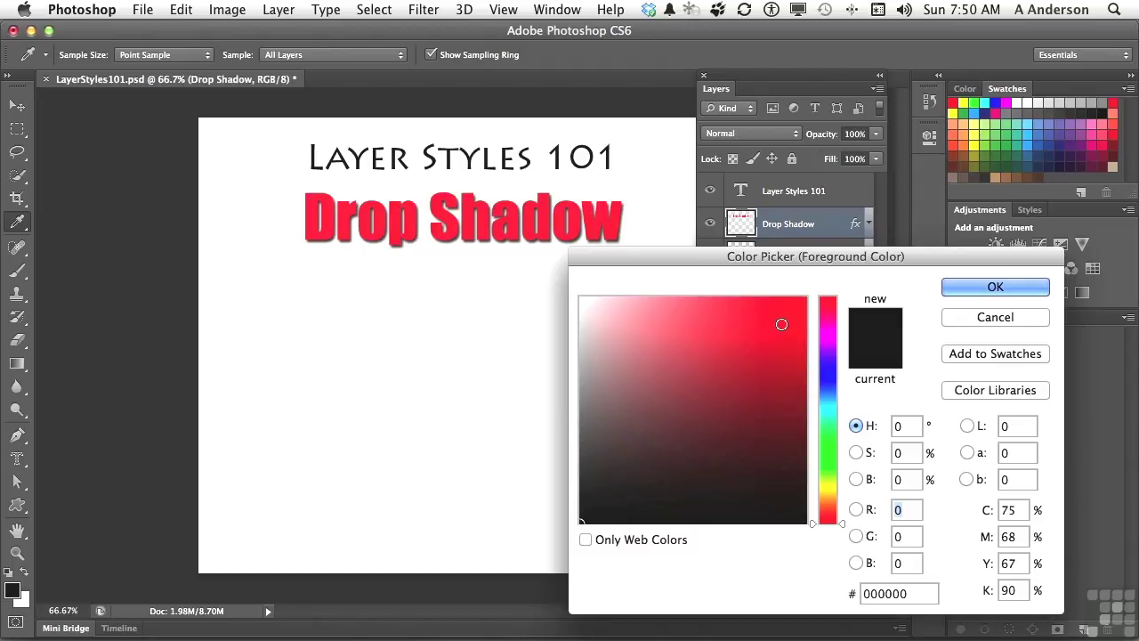
click(534, 218)
click(995, 286)
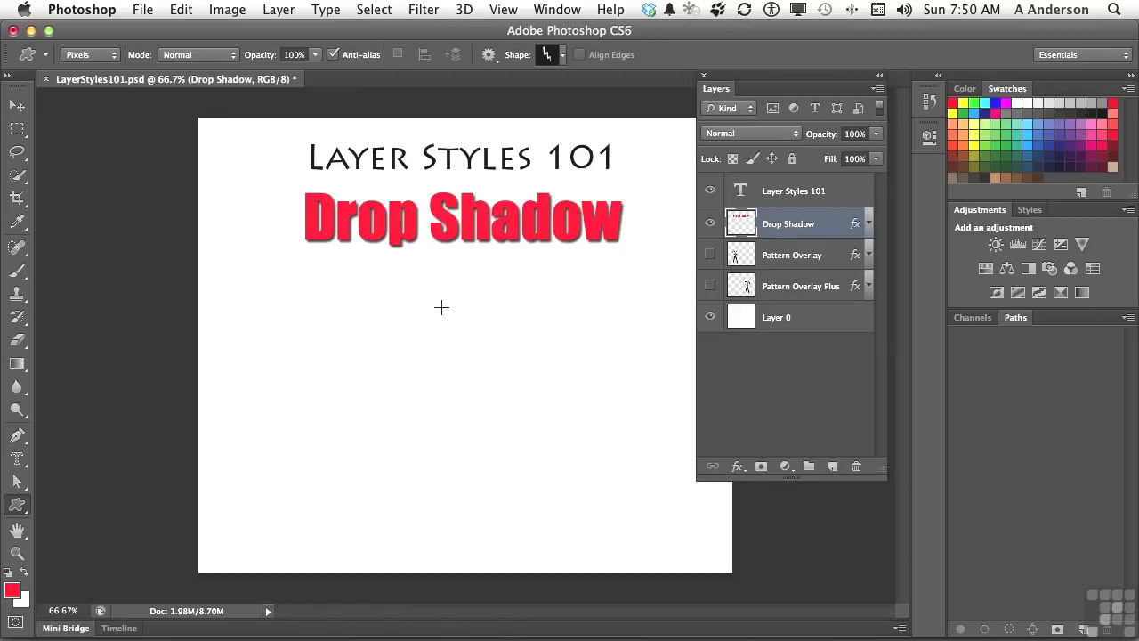
drag(443, 307, 586, 510)
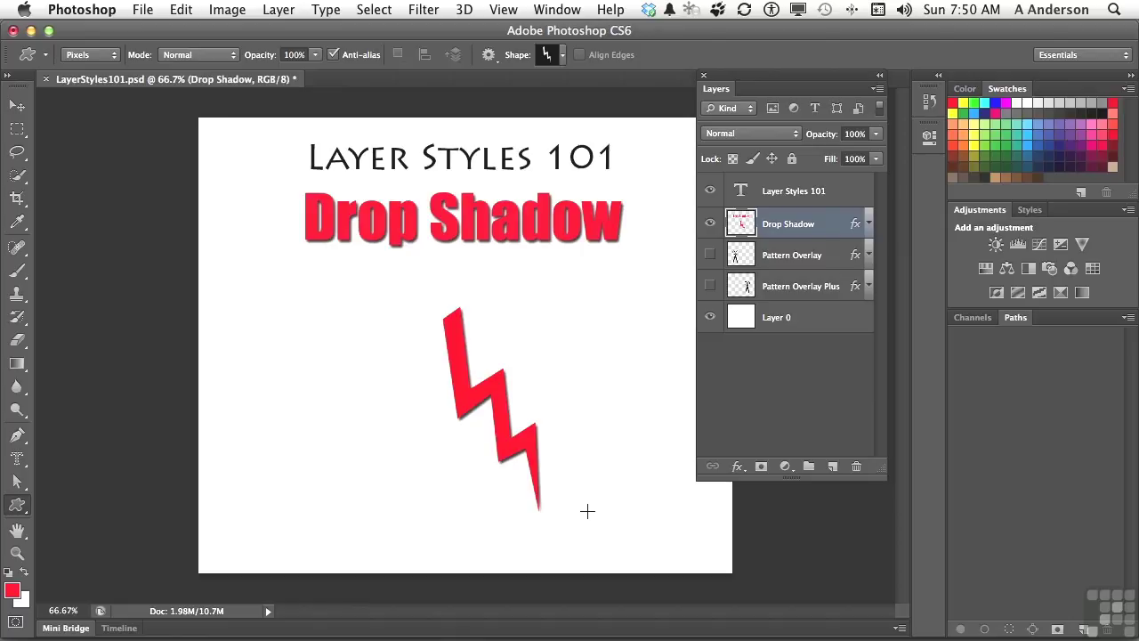
key(super+z)
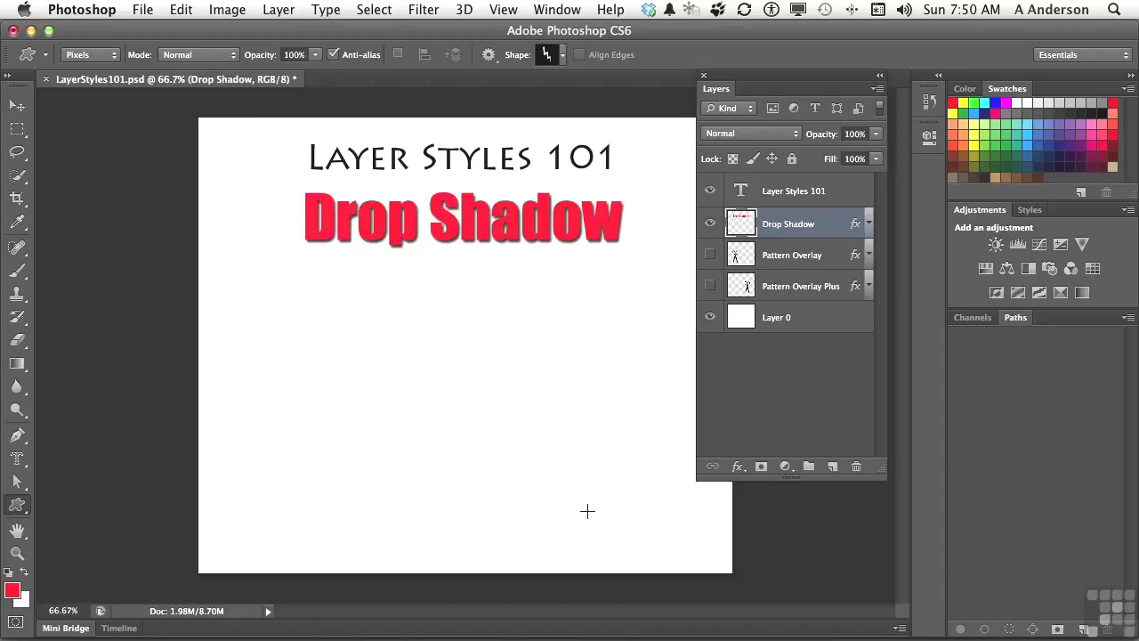
Show the Pattern Overlay and Pattern Overlay Plus scissors and expand the right pair's effects
click(710, 255)
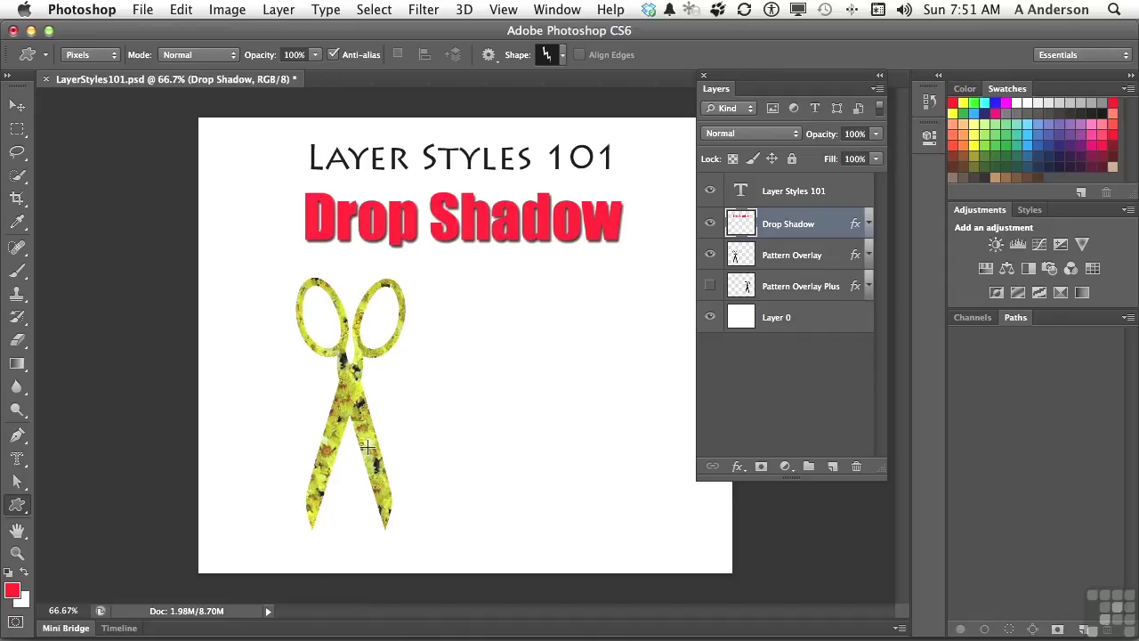
click(710, 286)
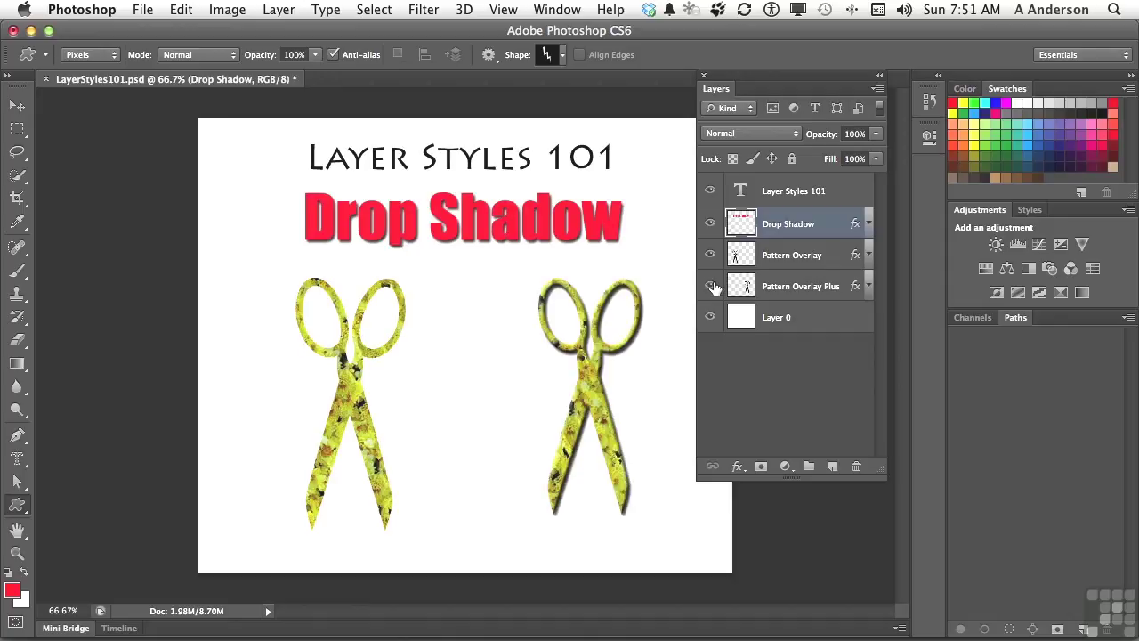
click(868, 288)
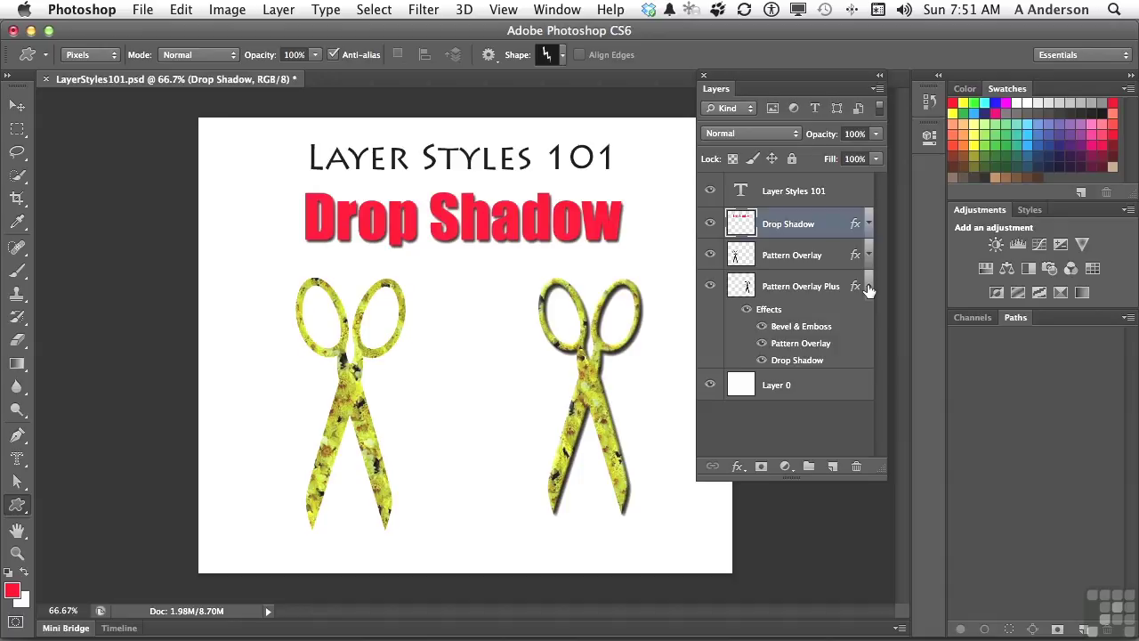
Compare the right scissors by toggling its pattern, drop shadow and all effects off and on
click(762, 343)
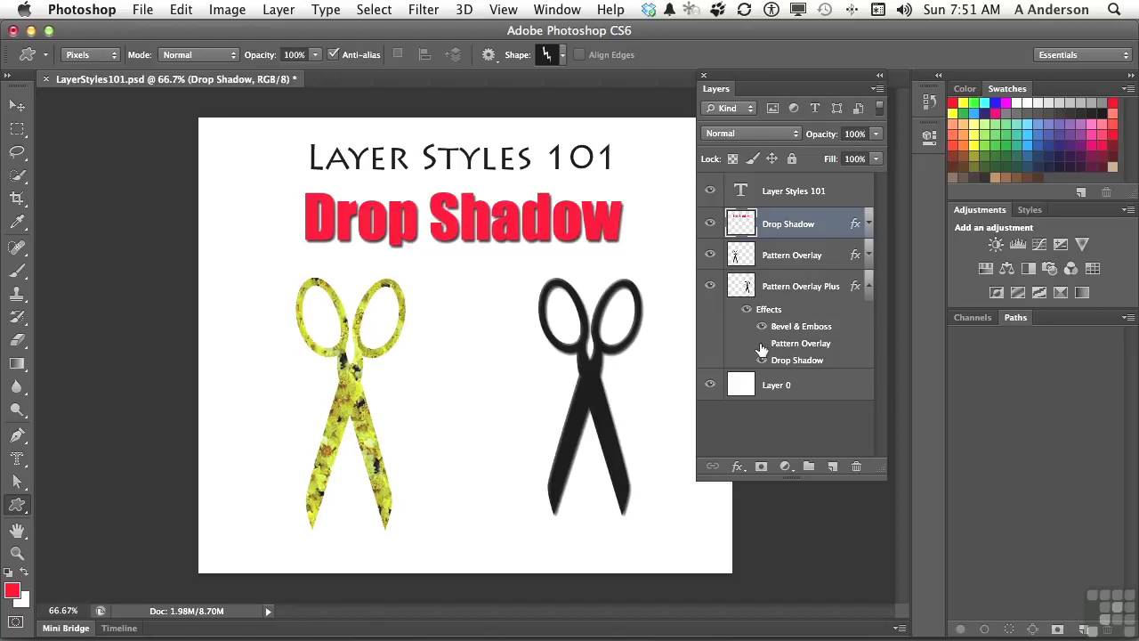
click(762, 344)
click(761, 361)
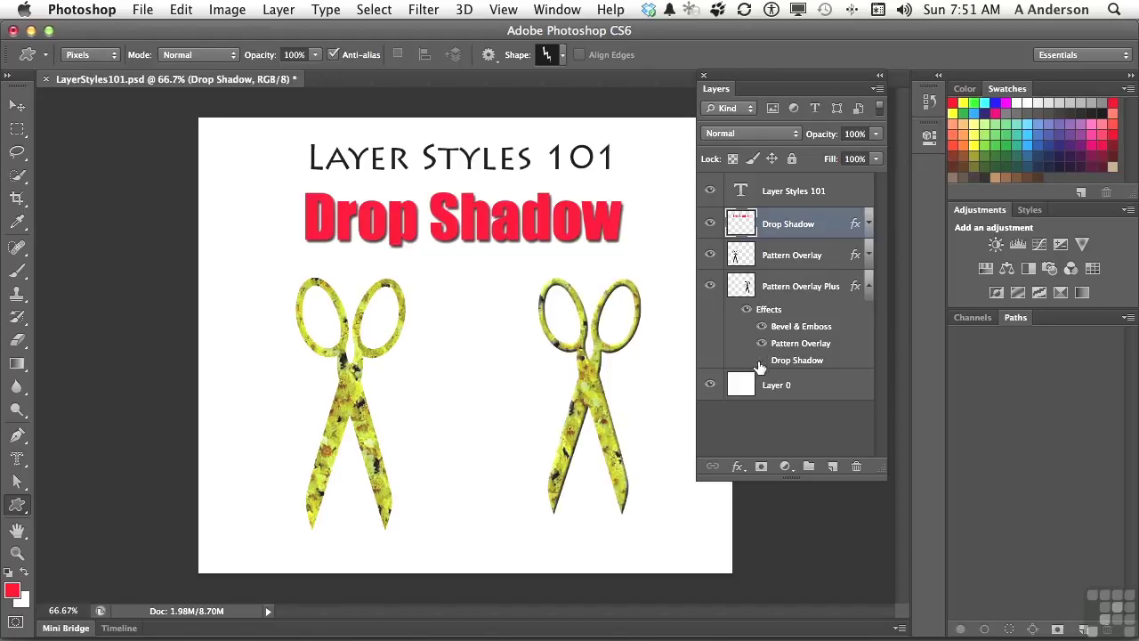
click(762, 361)
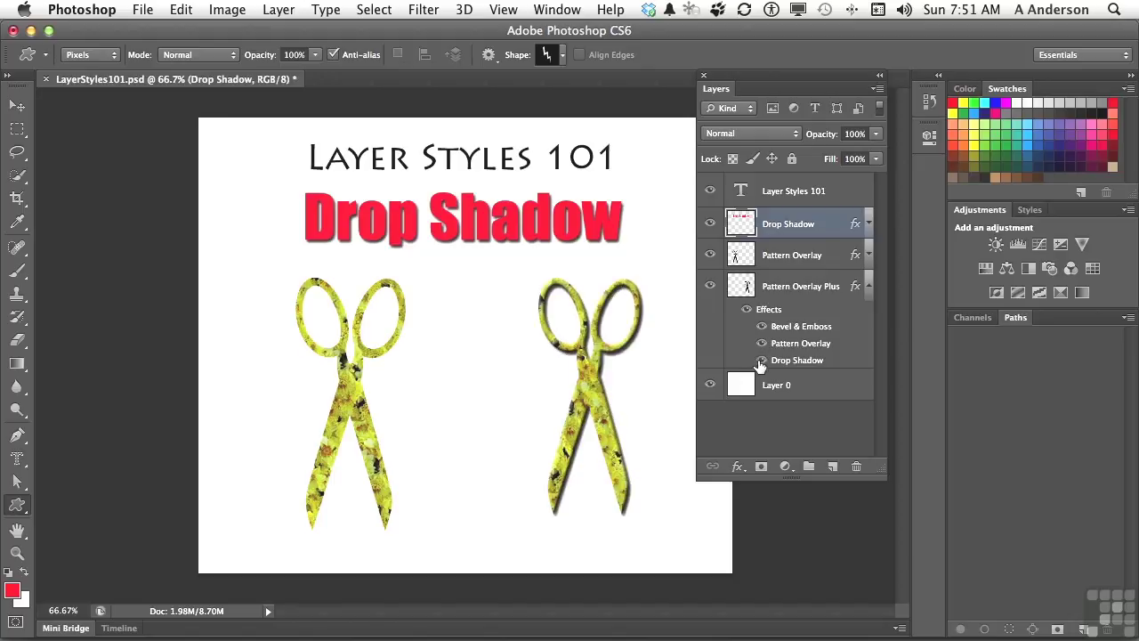
click(746, 310)
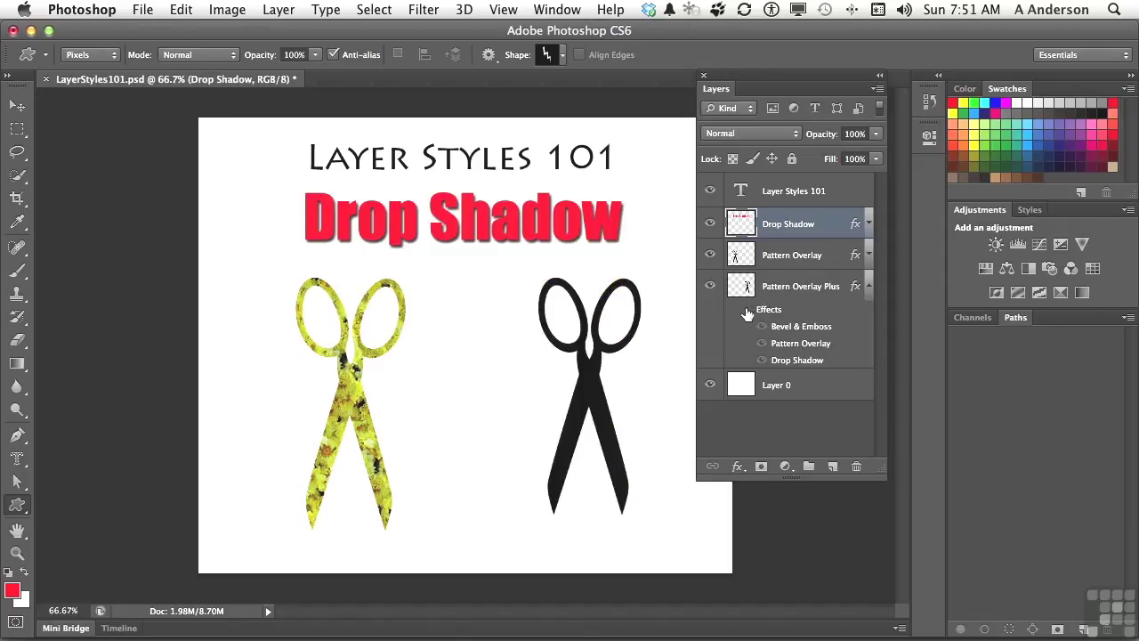
click(747, 309)
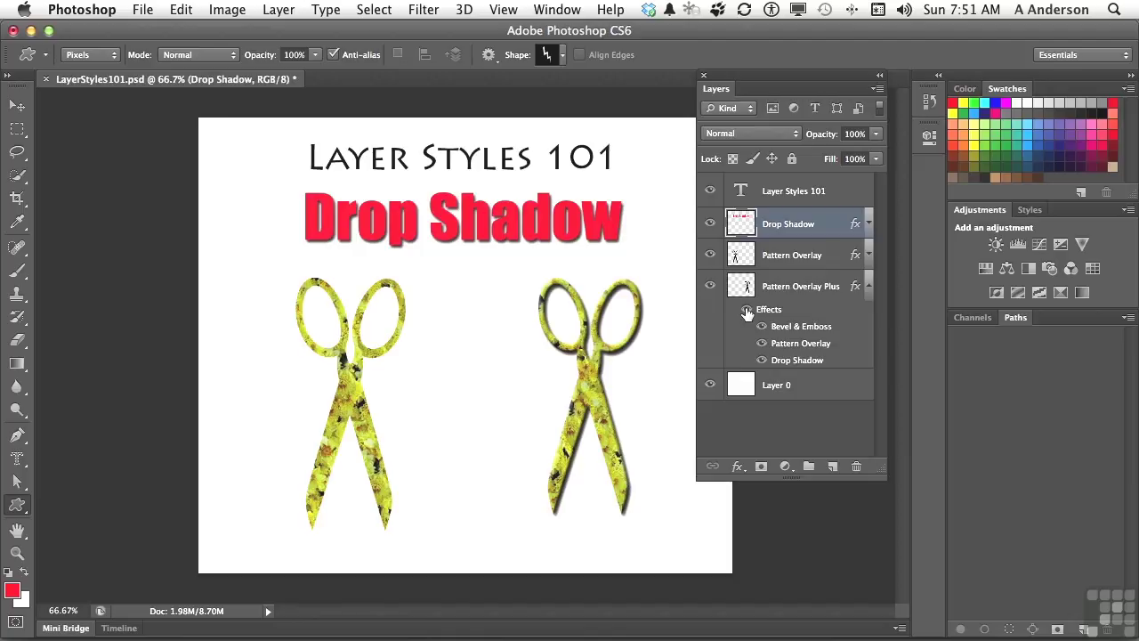
Select Pattern Overlay Plus and leave its Drop Shadow effect hidden
click(757, 362)
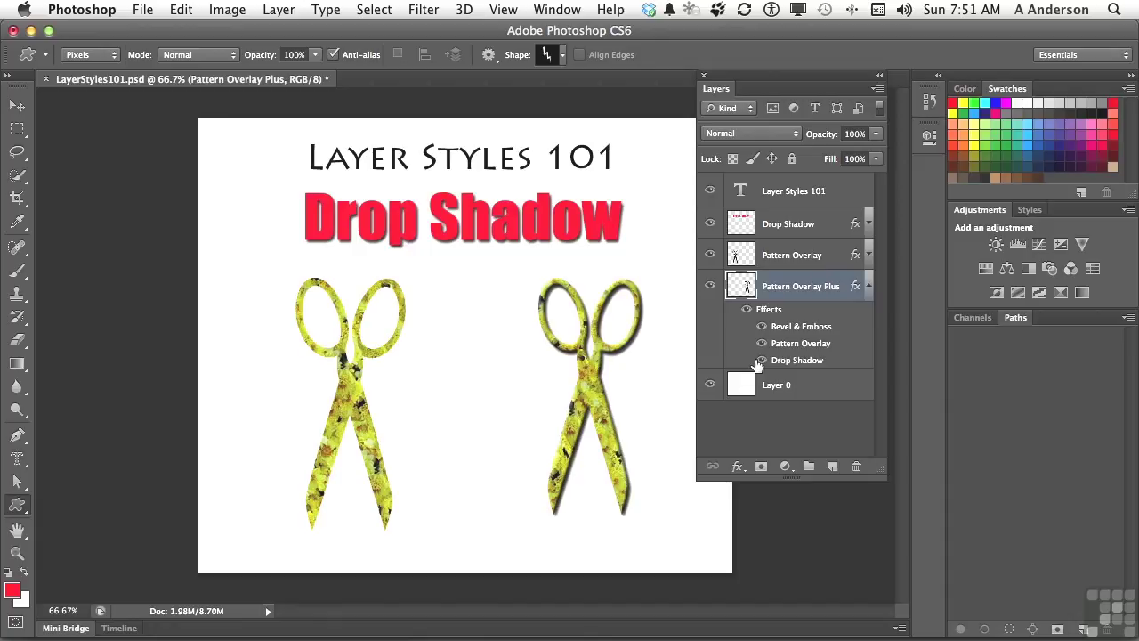
click(759, 361)
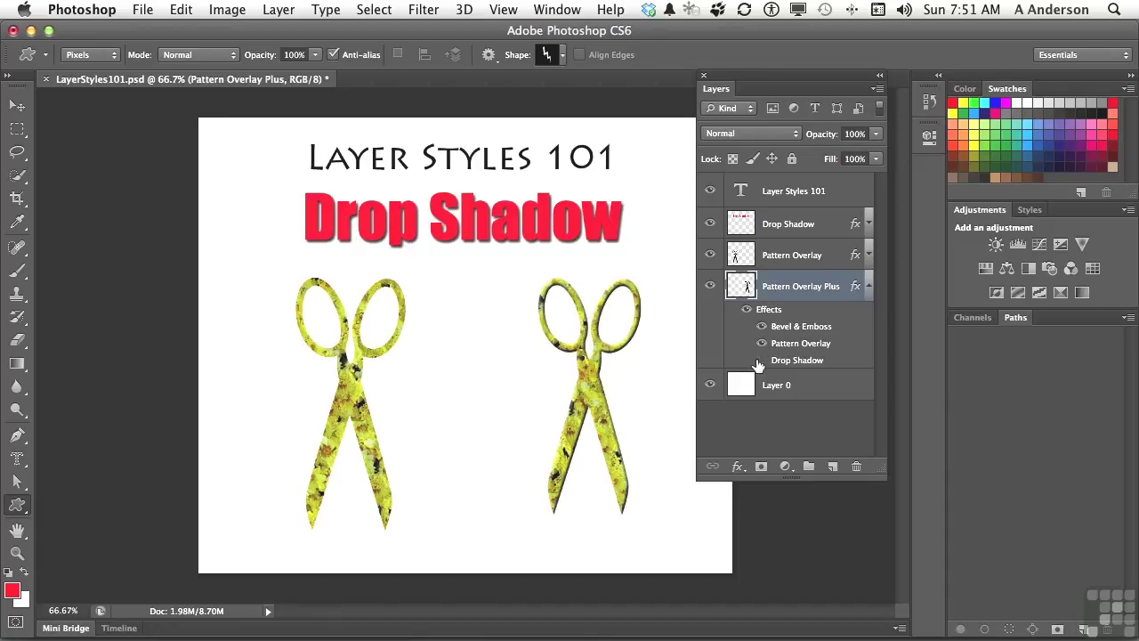
click(760, 360)
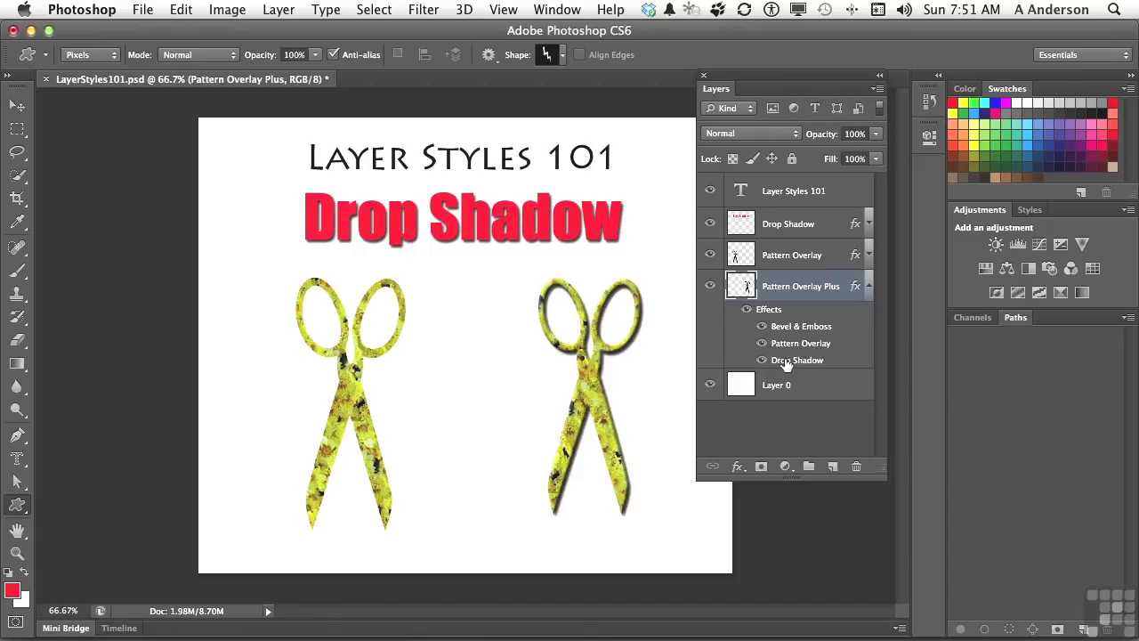
click(762, 360)
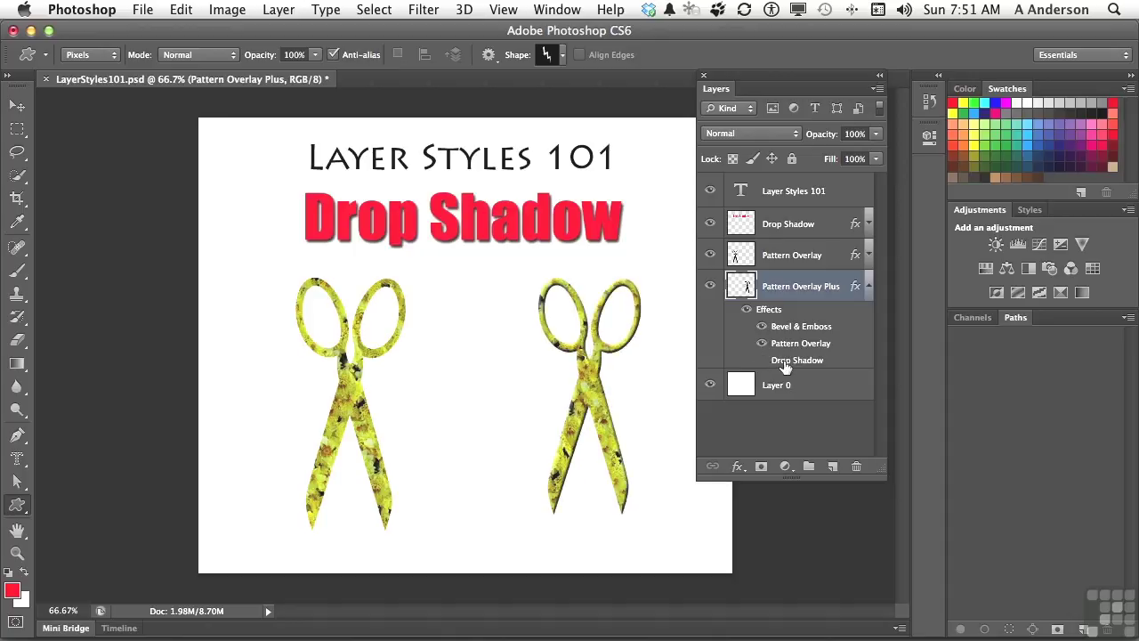
Drag the Drop Shadow effect of Pattern Overlay Plus to the trash
drag(783, 365, 856, 469)
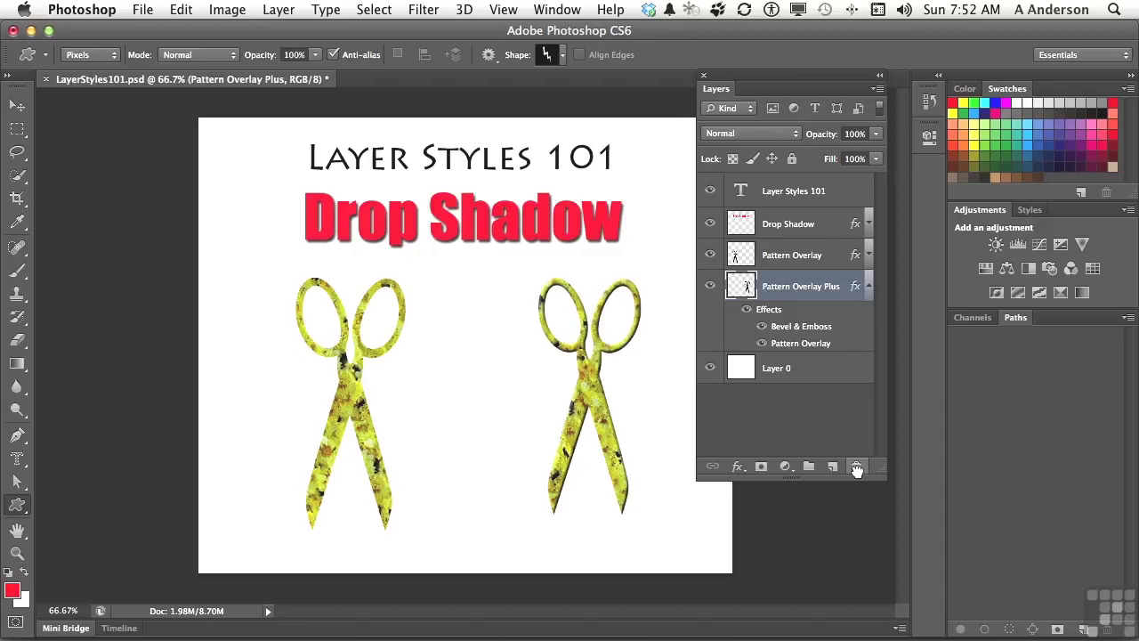